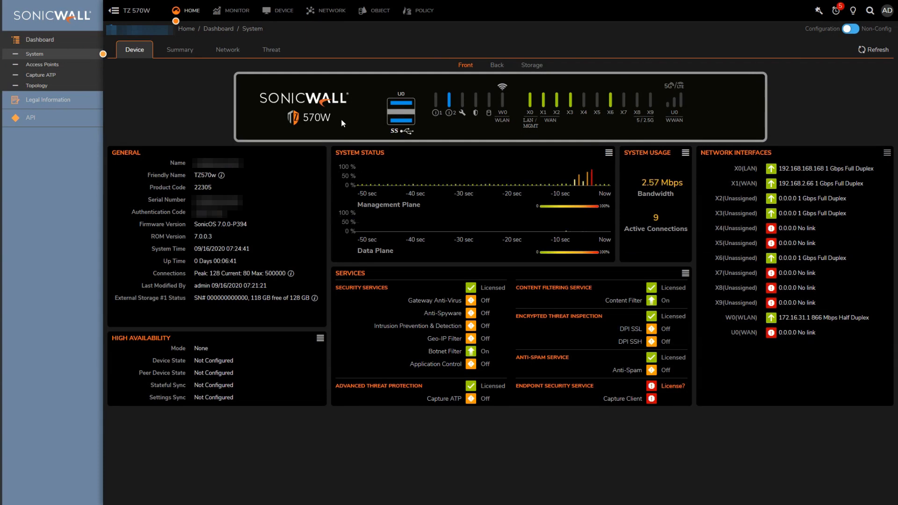
Step: Edit interface X2 in Network > Interfaces and assign it to the LAN zone
click(323, 11)
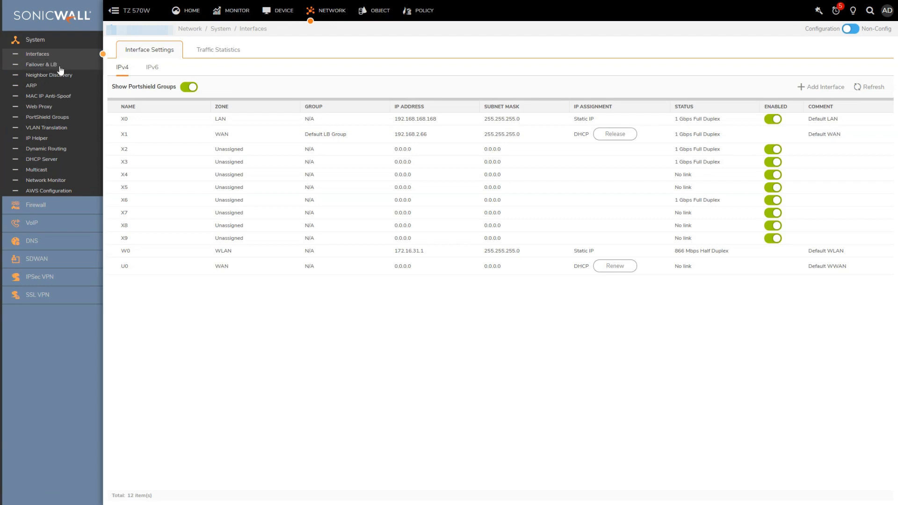
mouse_move(125, 148)
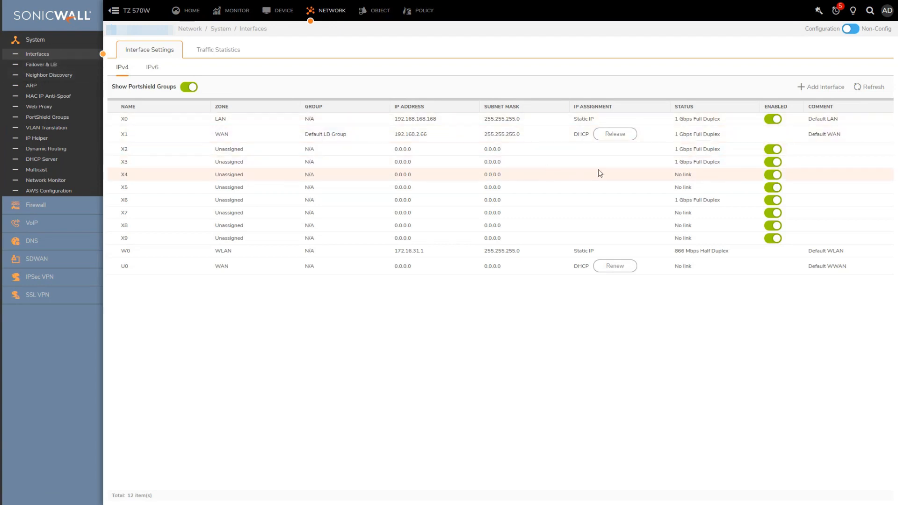
mouse_move(788, 151)
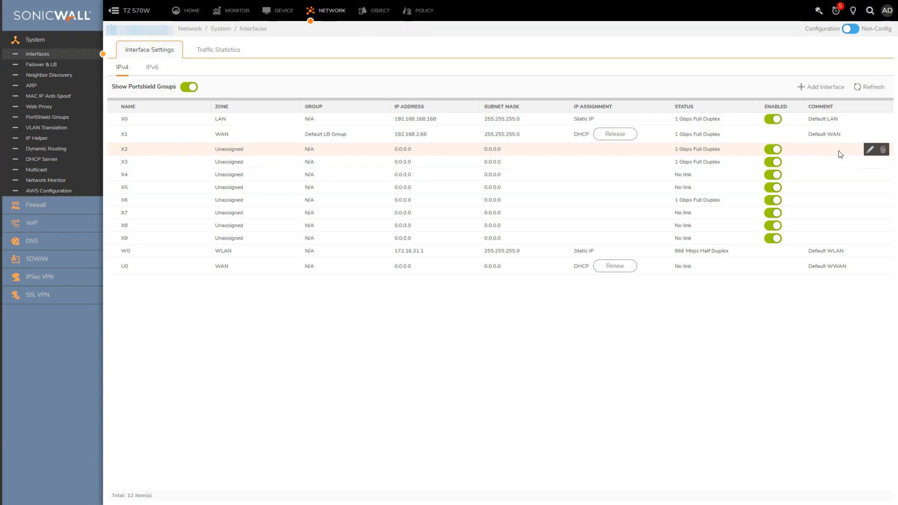
click(871, 150)
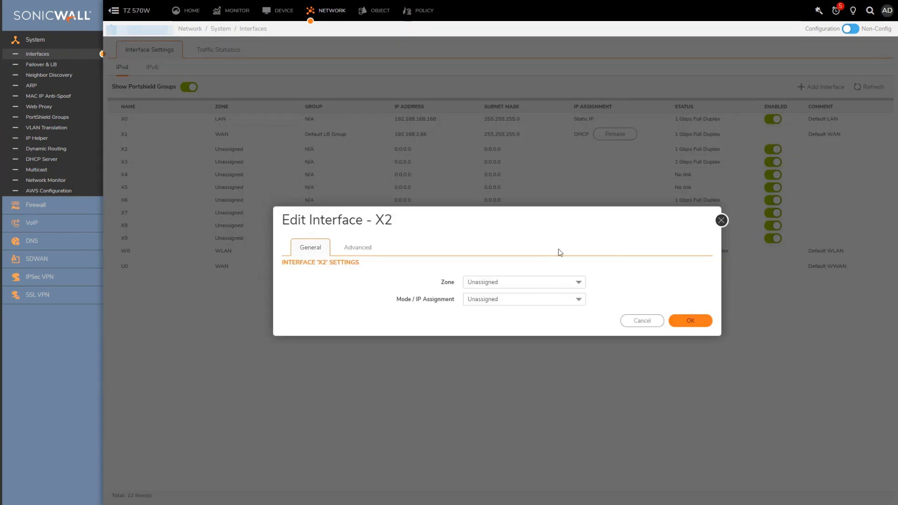
click(508, 281)
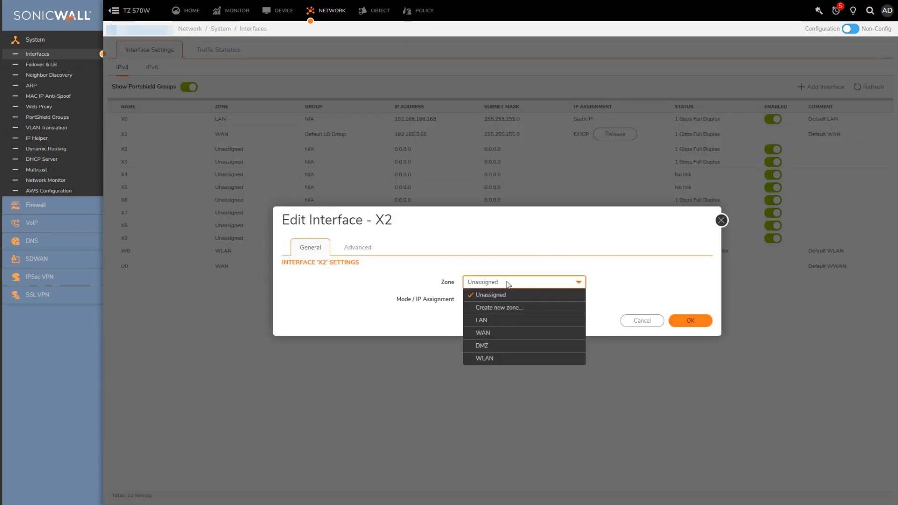
click(498, 323)
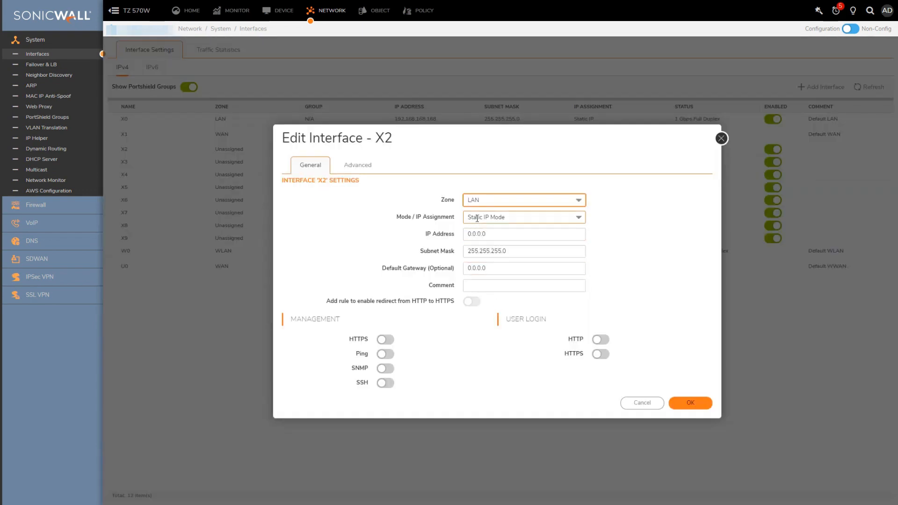
Step: Give X2 static IP 192.168.100.1 with subnet mask 255.255.255.0
click(579, 218)
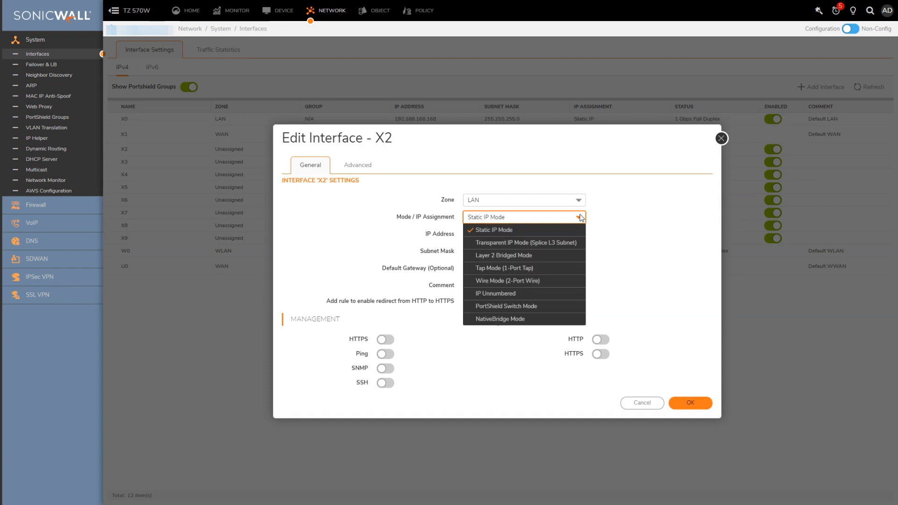
click(503, 233)
click(503, 233)
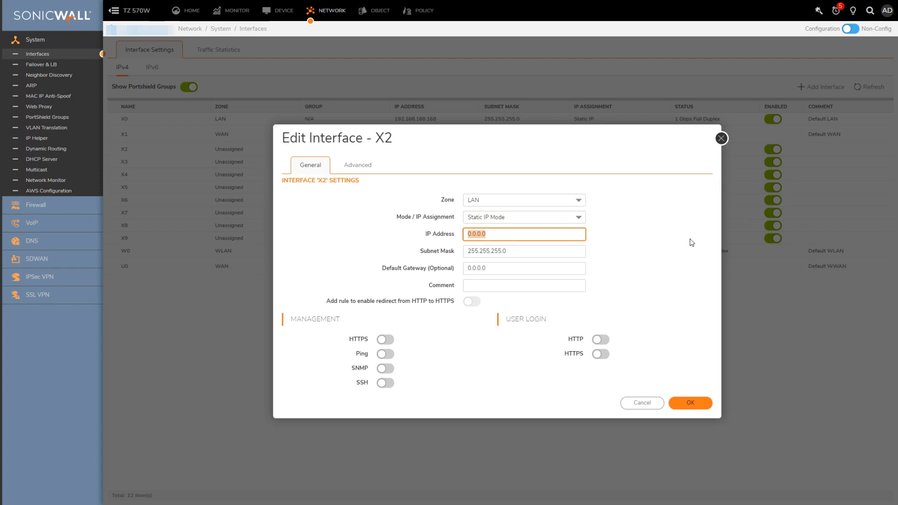
key(BackSpace)
text(192.1681)
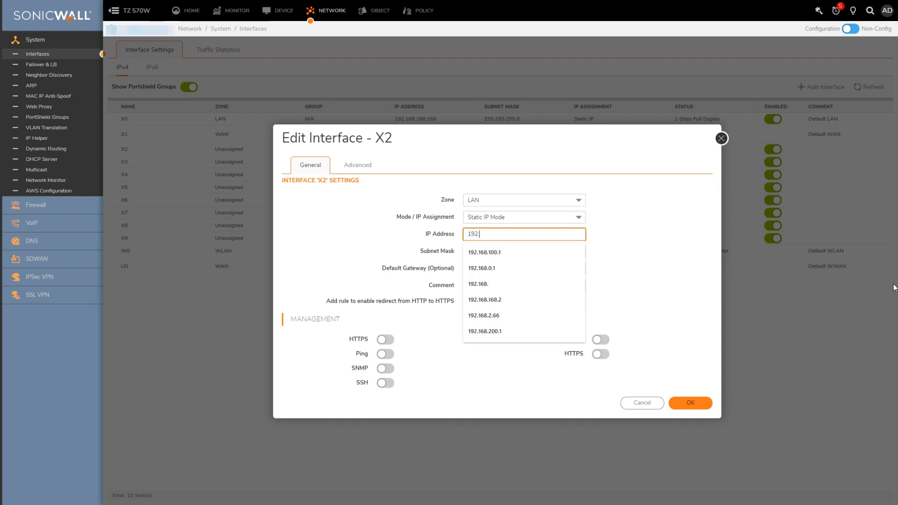
key(BackSpace)
text(.100)
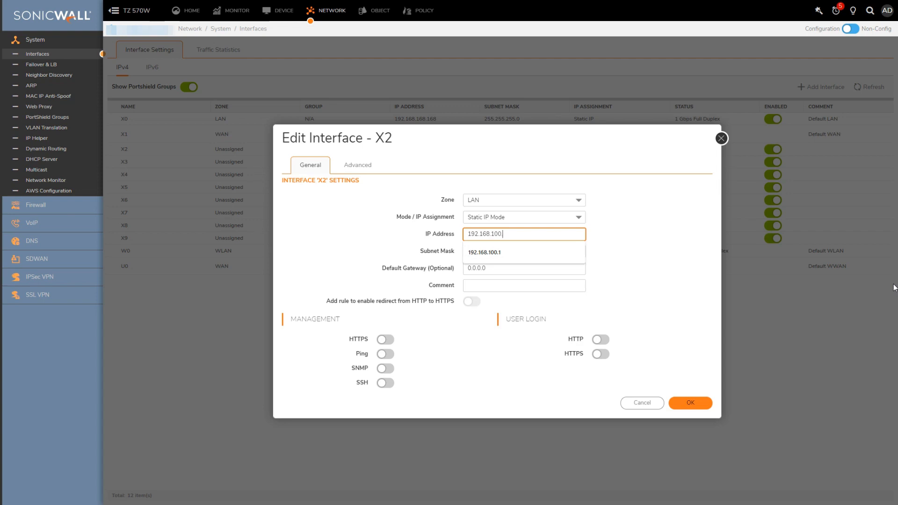
text(.1)
key(Tab)
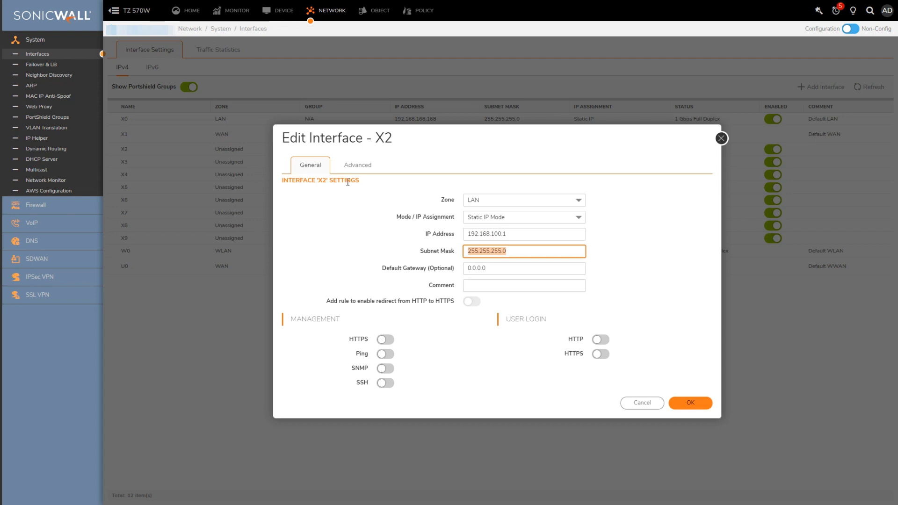
click(357, 163)
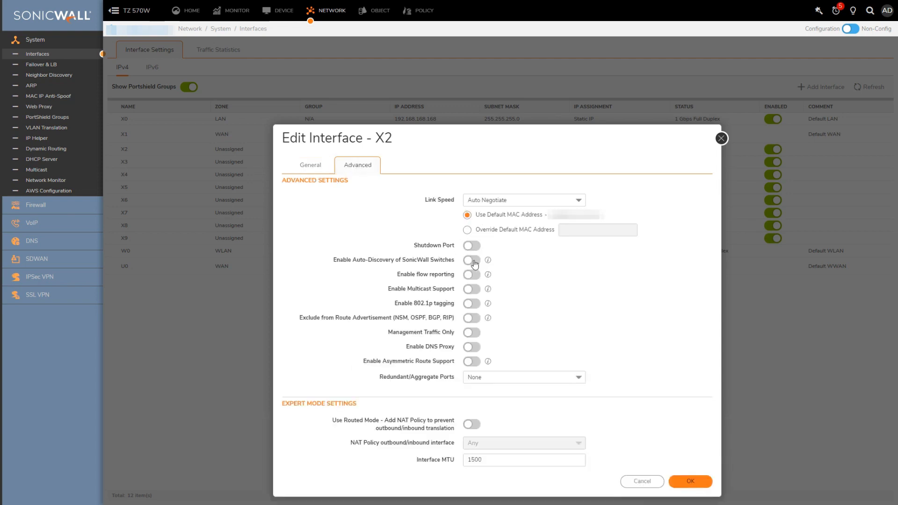
Step: Enable auto-discovery of SonicWall switches on X2 and save, accepting the web management warning
click(474, 262)
click(691, 482)
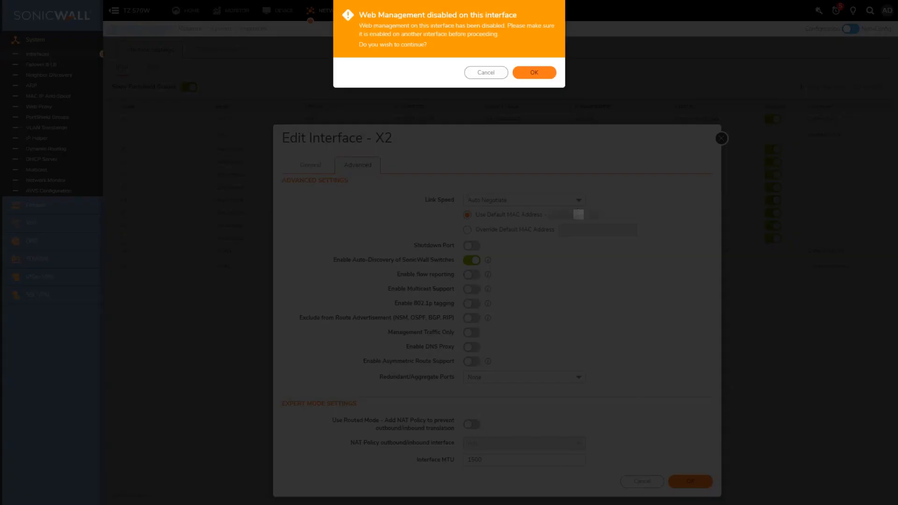
click(534, 73)
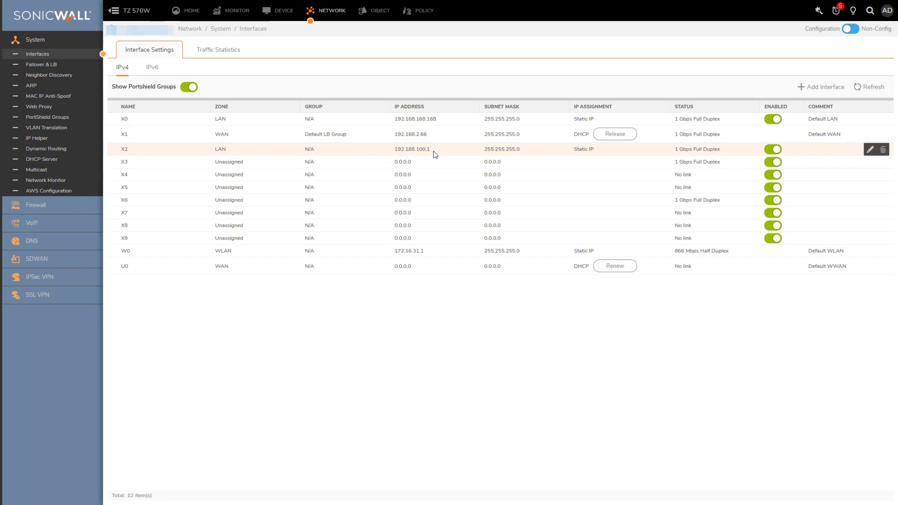
Step: In DHCP Server Lease Scopes, expand X2's 192.168.100.2–192.168.100.254 scope and begin adding a dynamic range
click(45, 160)
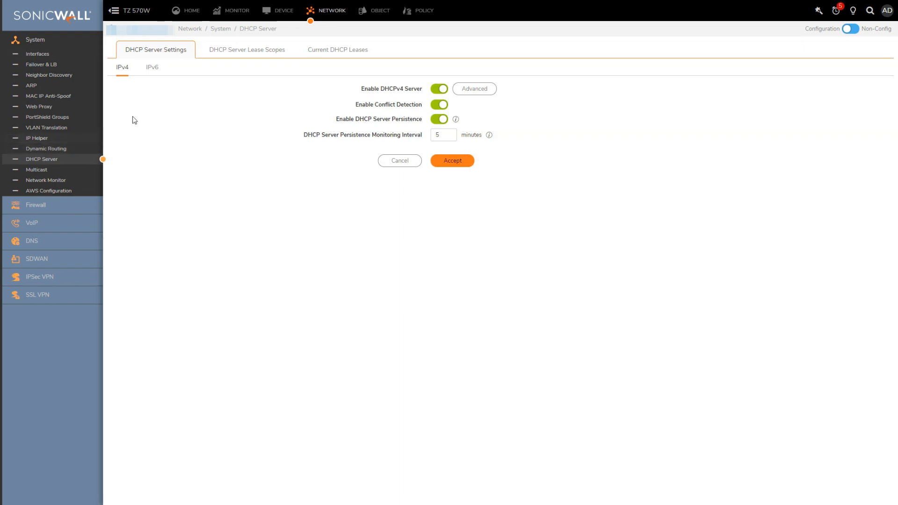
click(235, 52)
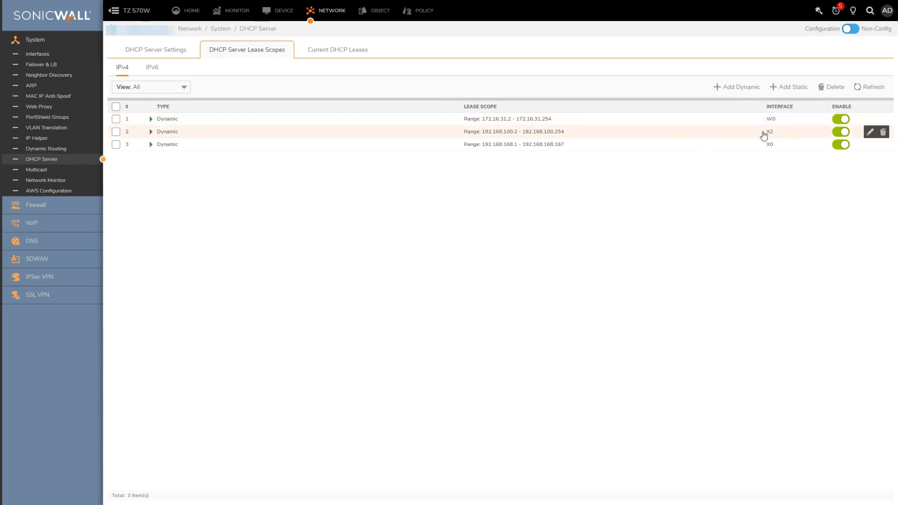
click(150, 132)
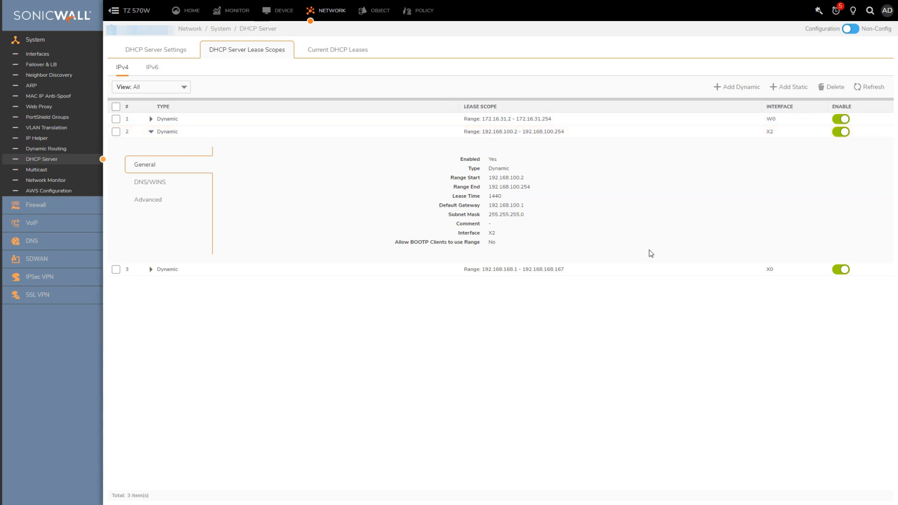
click(734, 87)
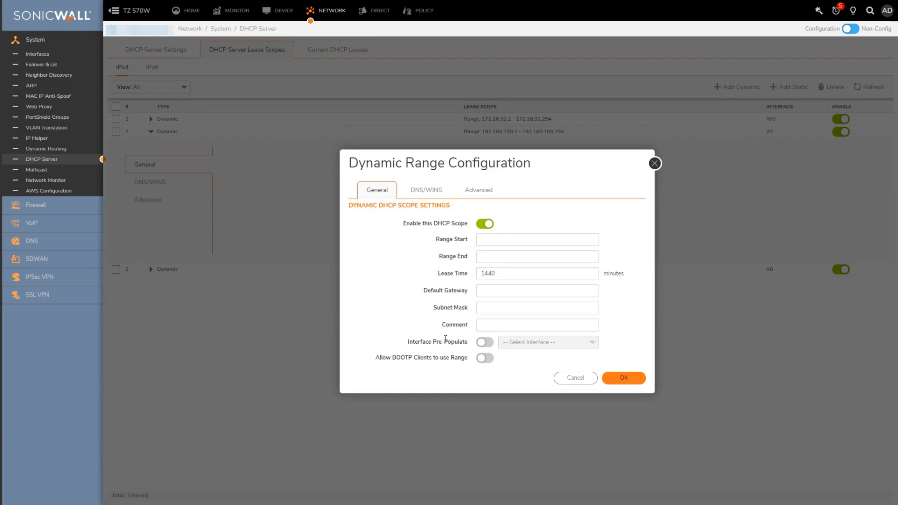
Step: Pre-populate the new dynamic range from interface X2, then cancel it without saving
drag(407, 343, 472, 346)
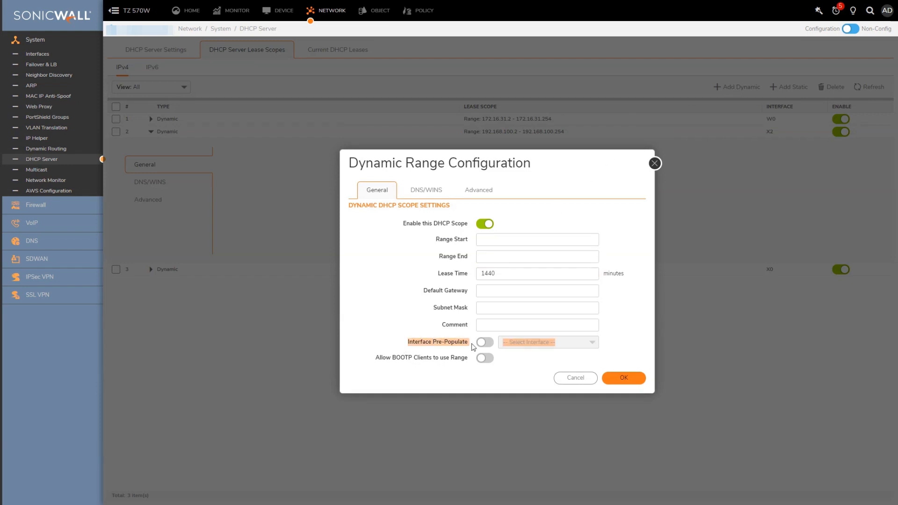
click(485, 342)
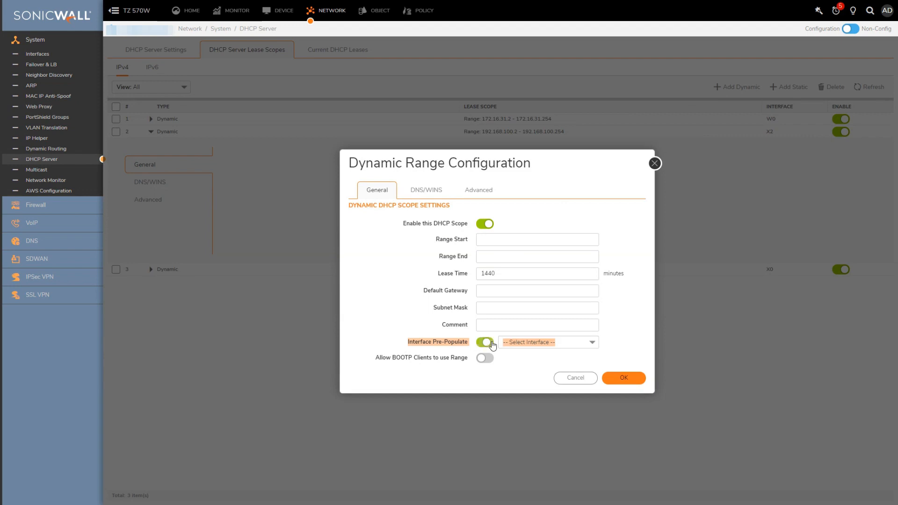
click(591, 344)
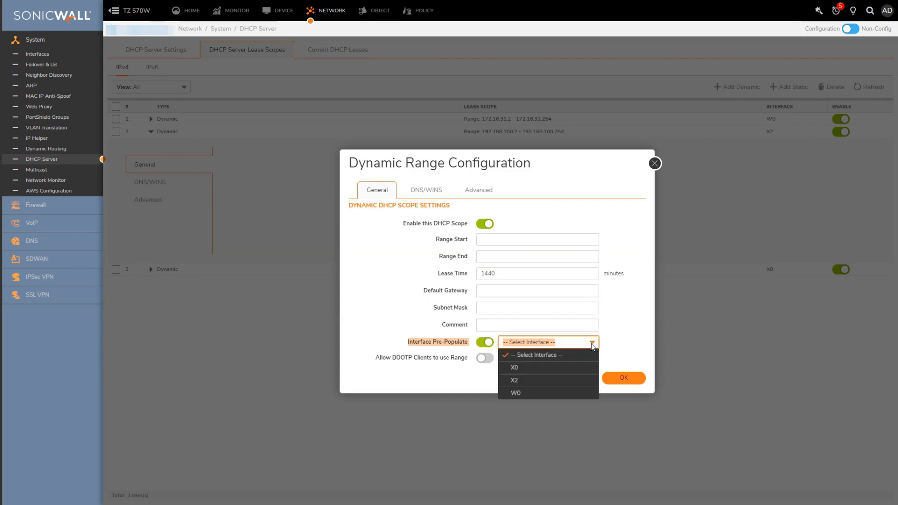
click(526, 381)
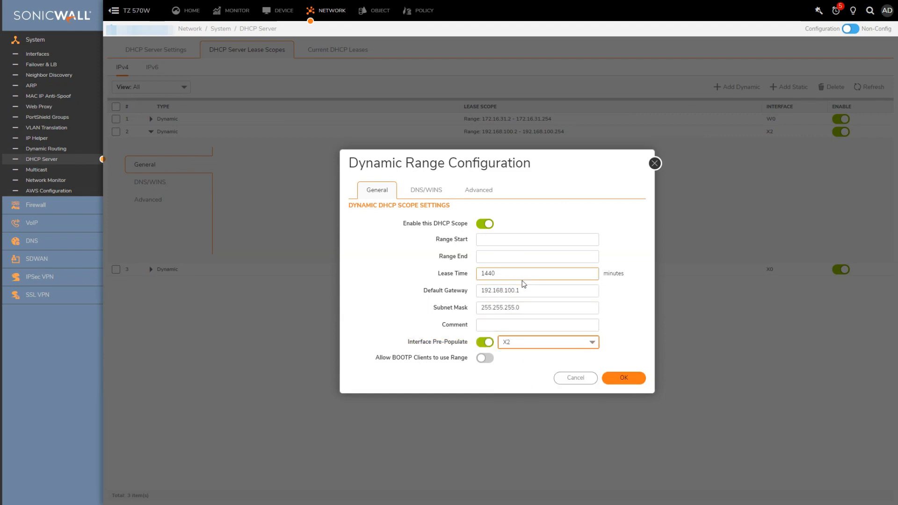
click(582, 383)
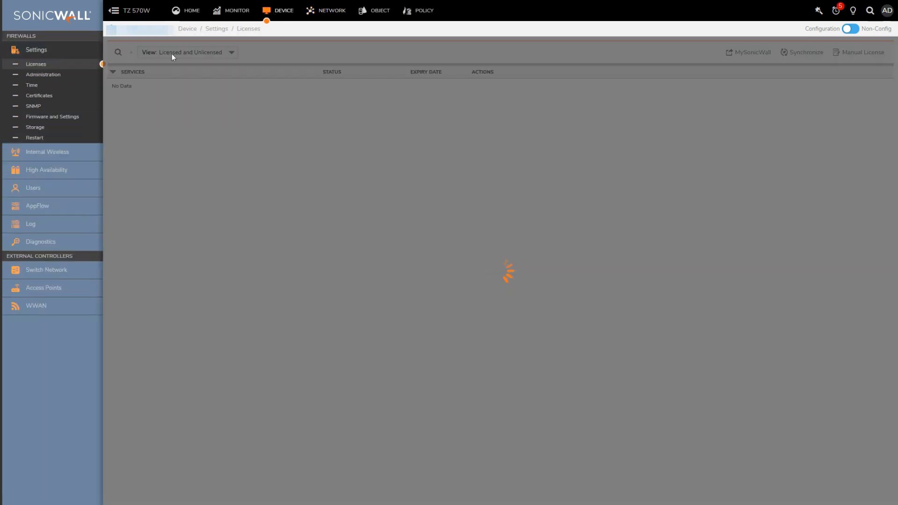
Step: Authorize the SWS14-24FPOE switch discovered on X2 from the Switch Network Overview
click(34, 273)
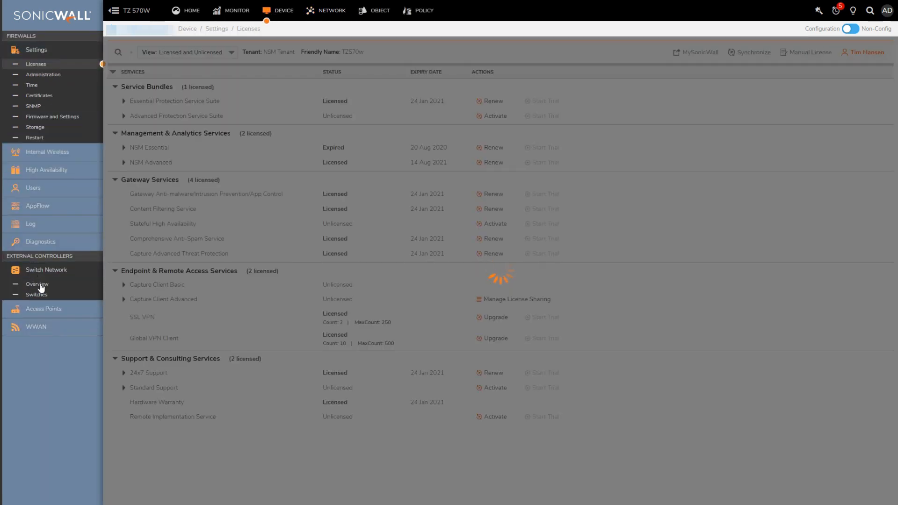
click(38, 285)
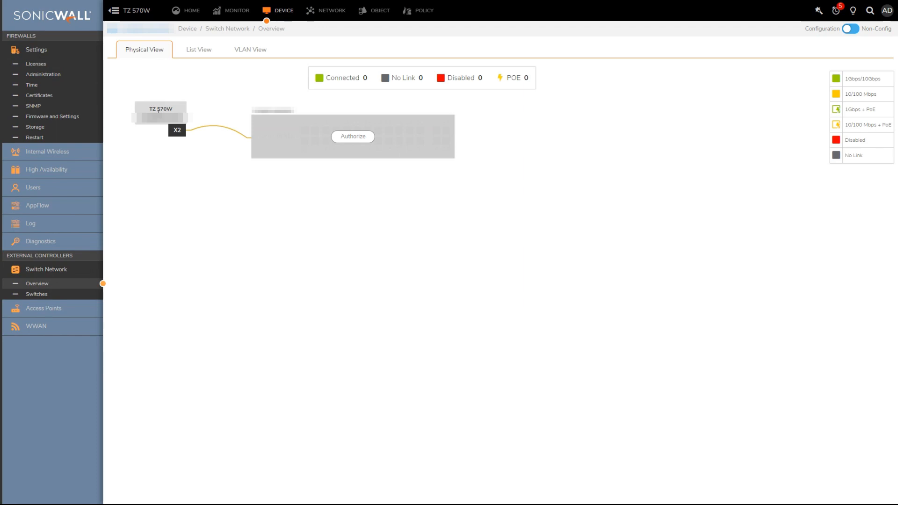
mouse_move(177, 131)
click(357, 137)
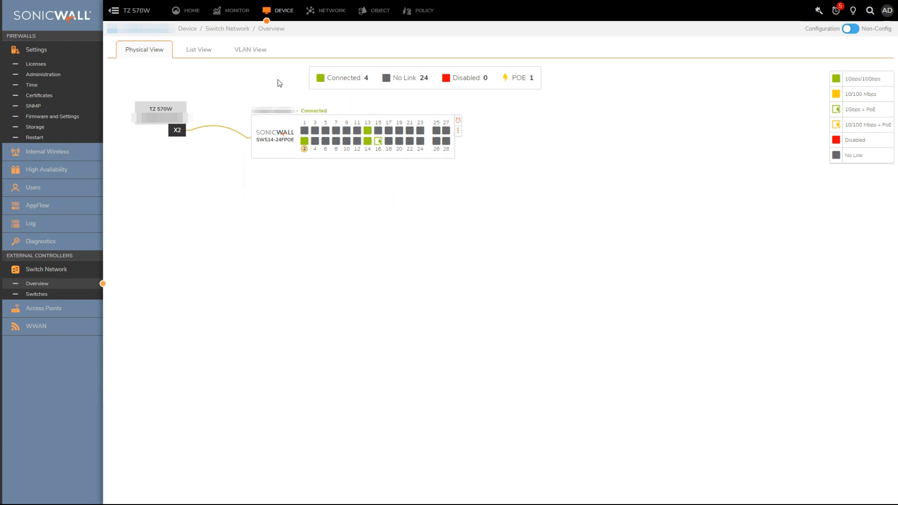
Step: Delete the connected switch from the Switch Network Overview
click(459, 136)
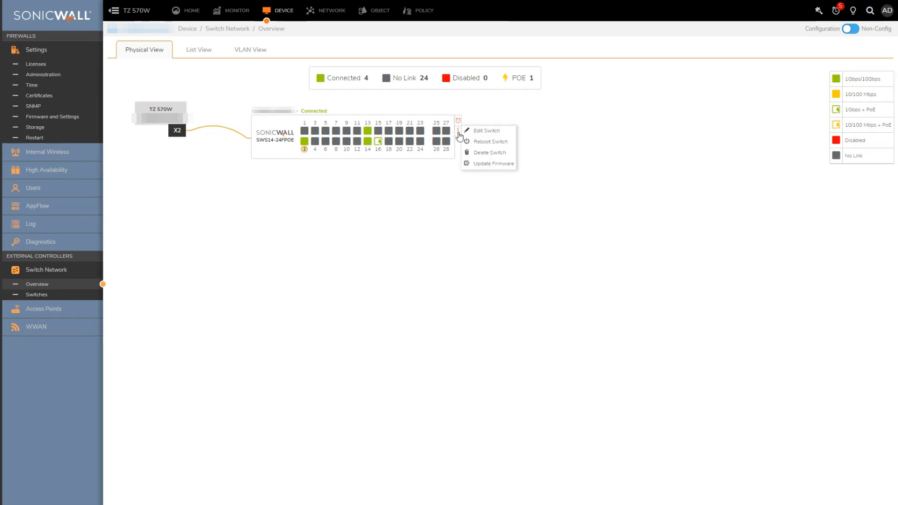
click(479, 153)
click(533, 54)
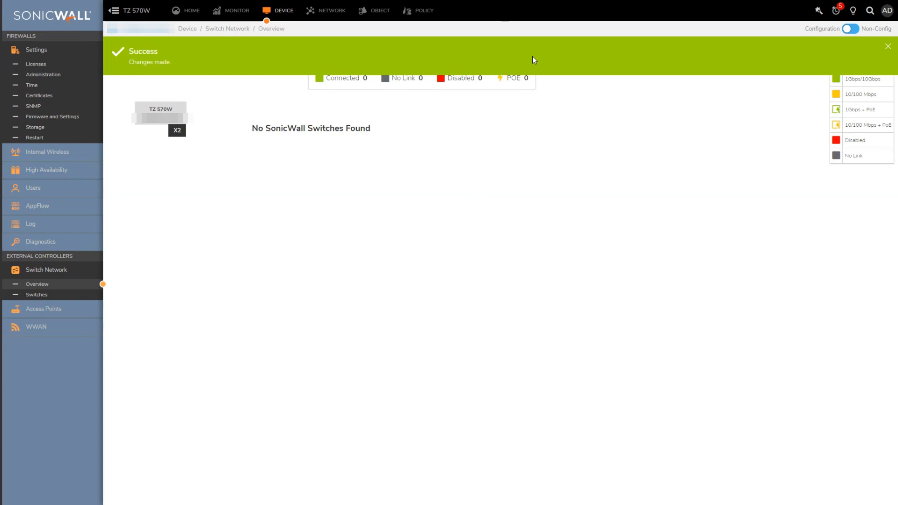
Step: Disable auto-discovery of SonicWall switches on X2's advanced settings and save the interface
click(328, 11)
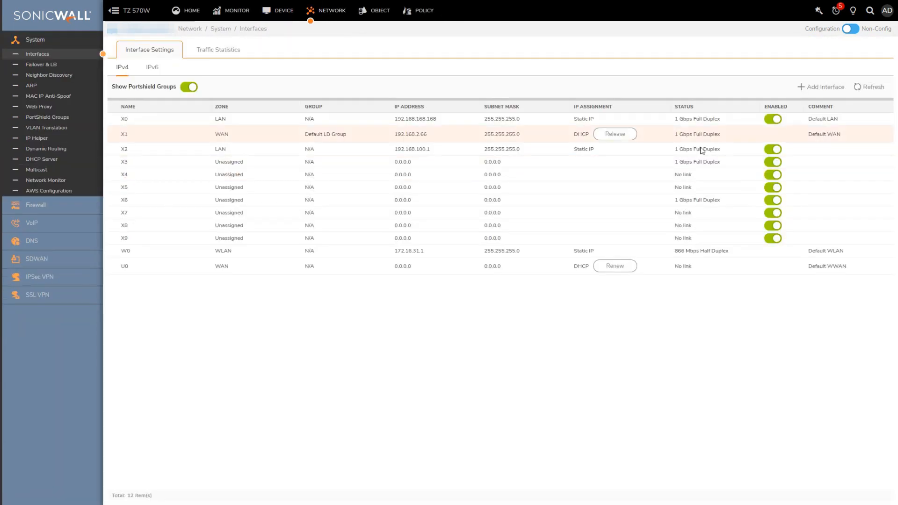
click(873, 149)
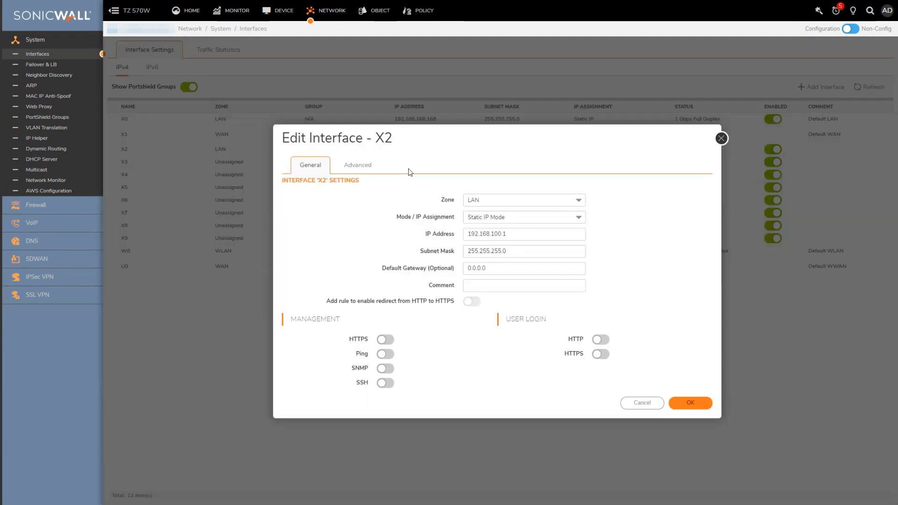
click(357, 167)
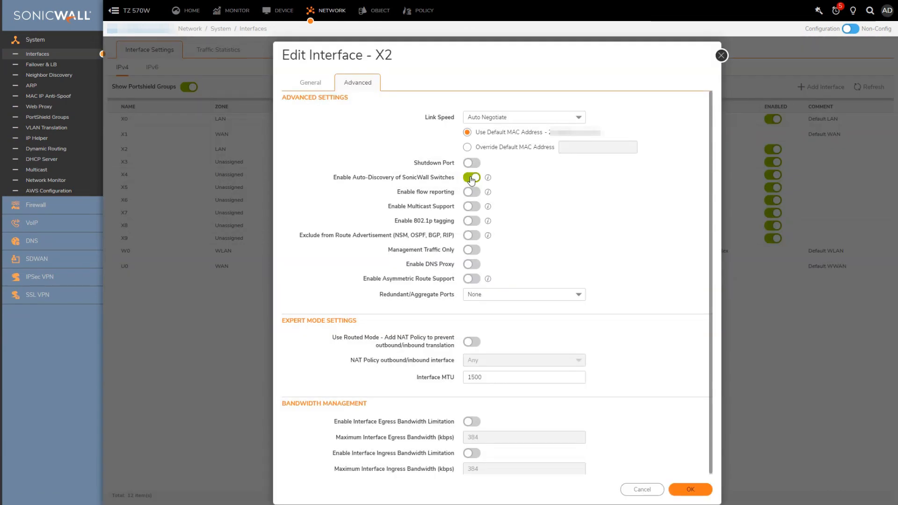
click(470, 178)
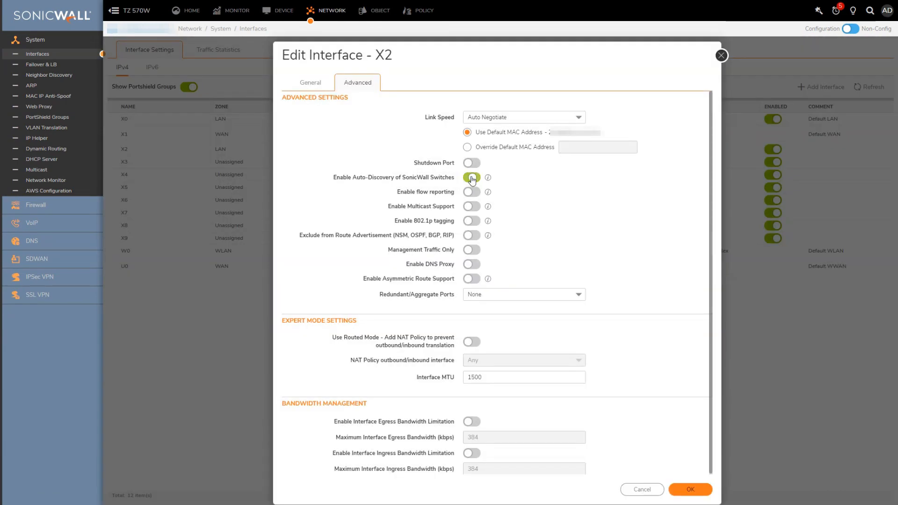
click(694, 490)
click(532, 73)
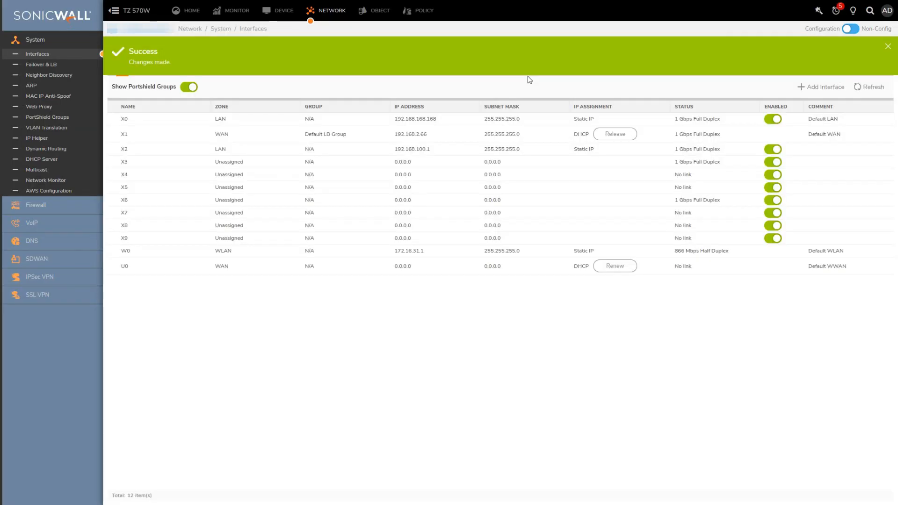
Step: From the switch list view, add switch SWS14-24FPOE at 192.168.100.239 and enter its login credentials
click(276, 19)
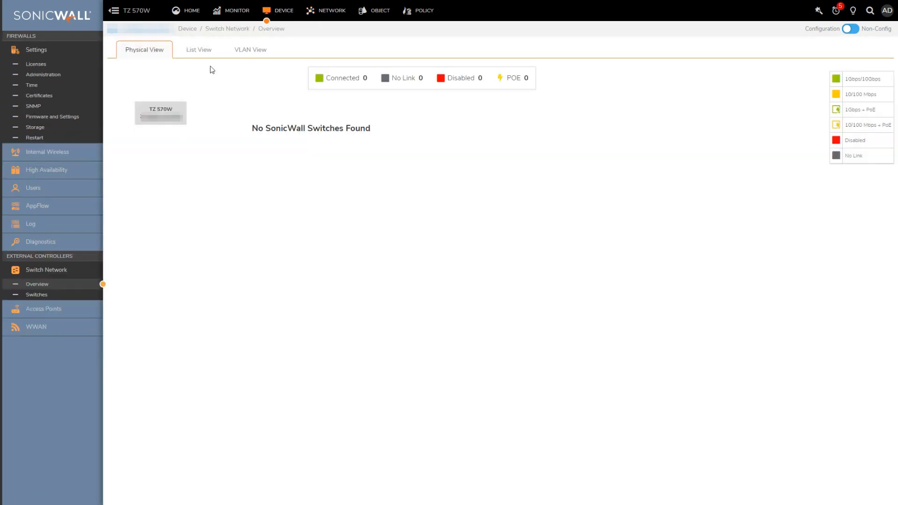
click(194, 48)
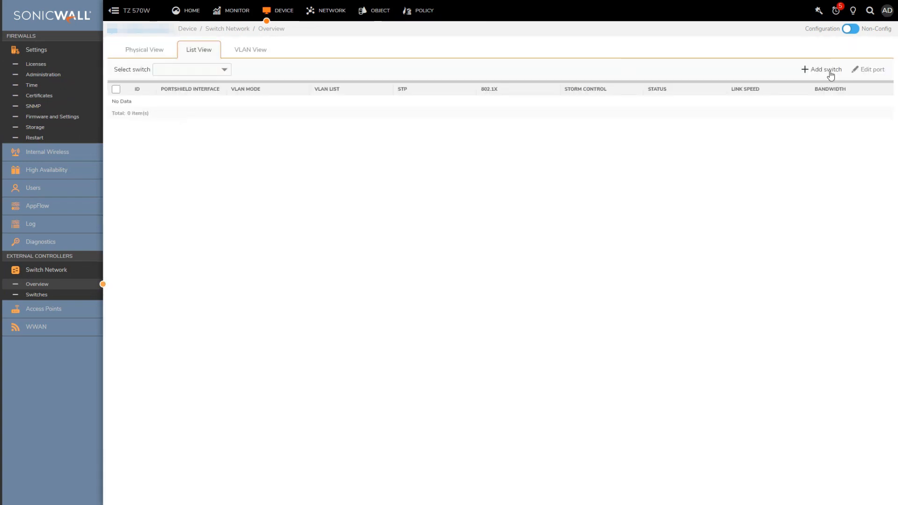
click(827, 70)
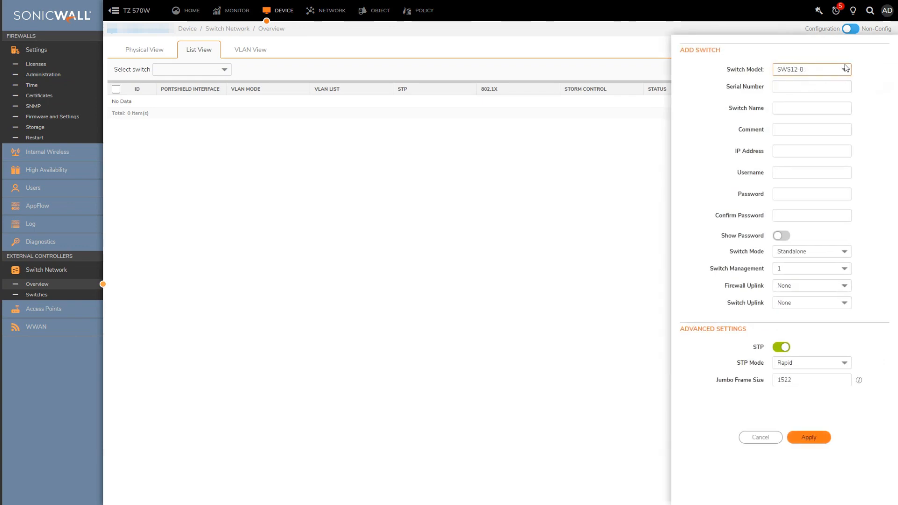
click(808, 108)
text(SWS14-)
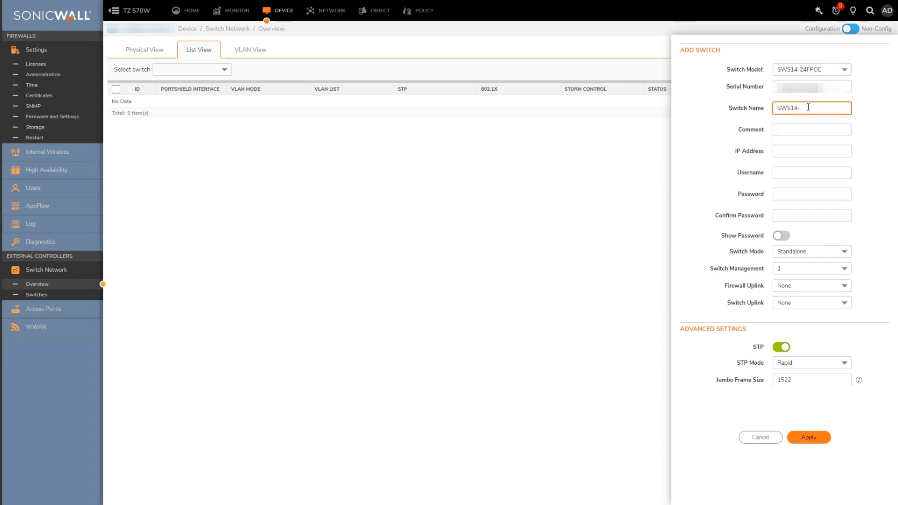
text(24FPOE)
key(Tab)
text(NA)
key(Tab)
text(192.168.100.239)
key(Tab)
text(admin)
key(Tab)
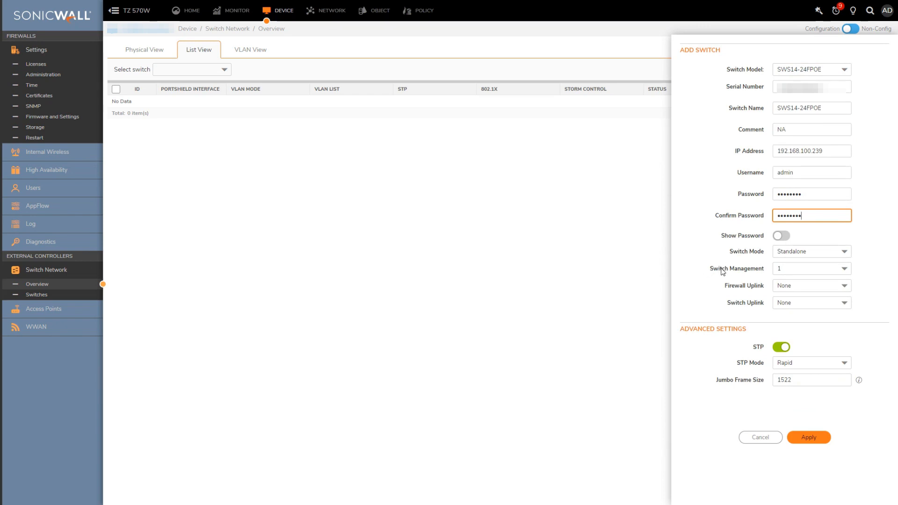
Step: Keep management port 1, set firewall uplink X2 and switch uplink port 2, and apply
click(847, 270)
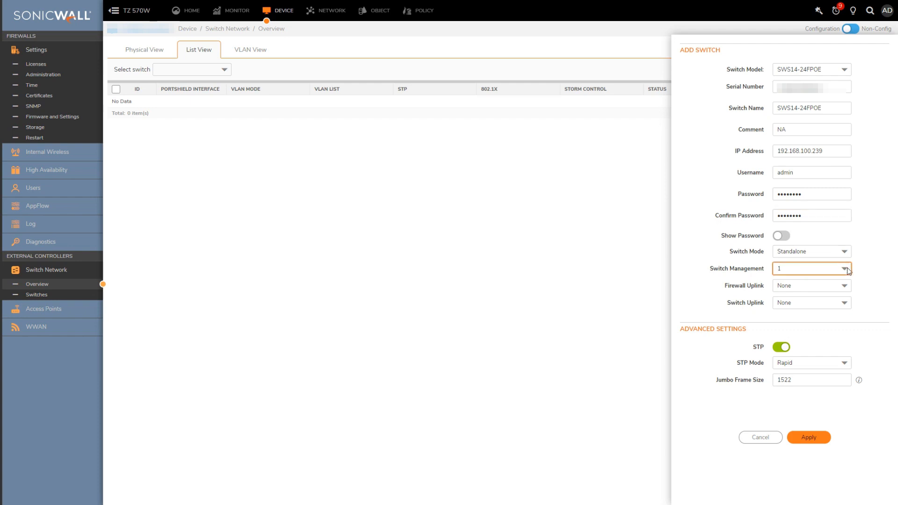
click(848, 270)
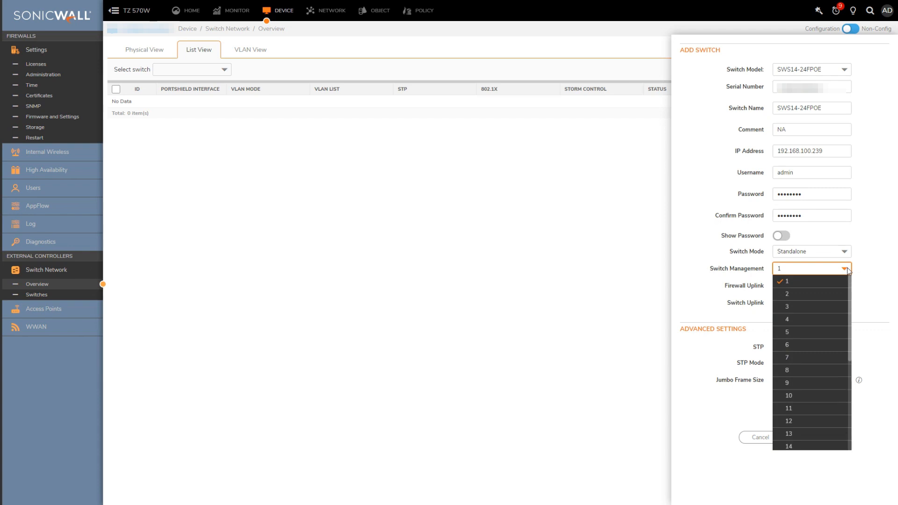
click(848, 269)
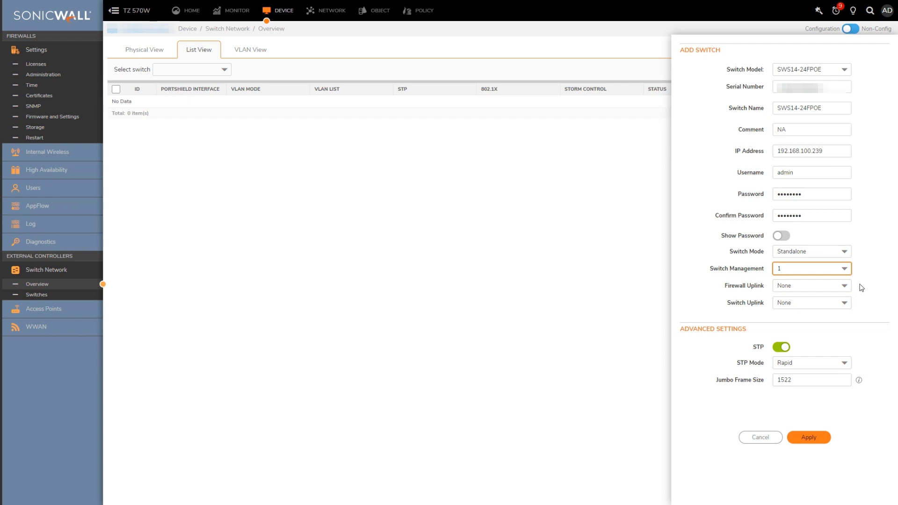
click(842, 286)
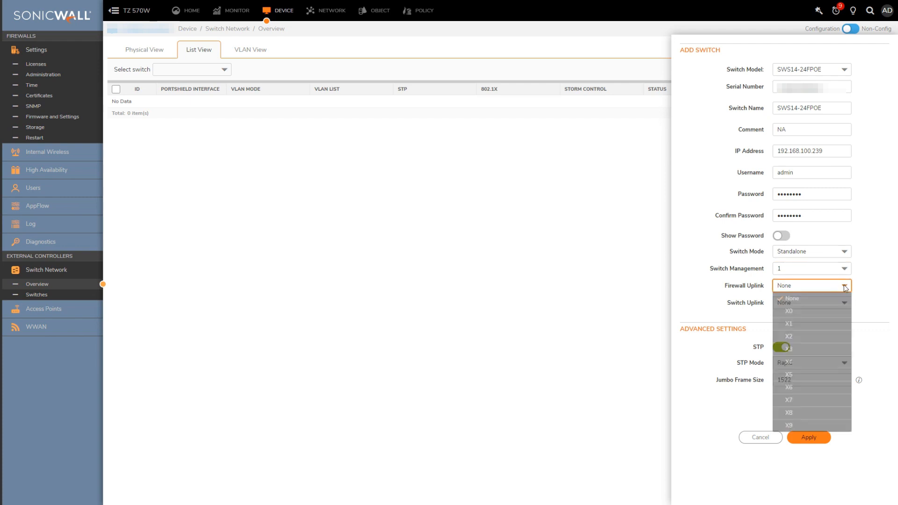
click(809, 337)
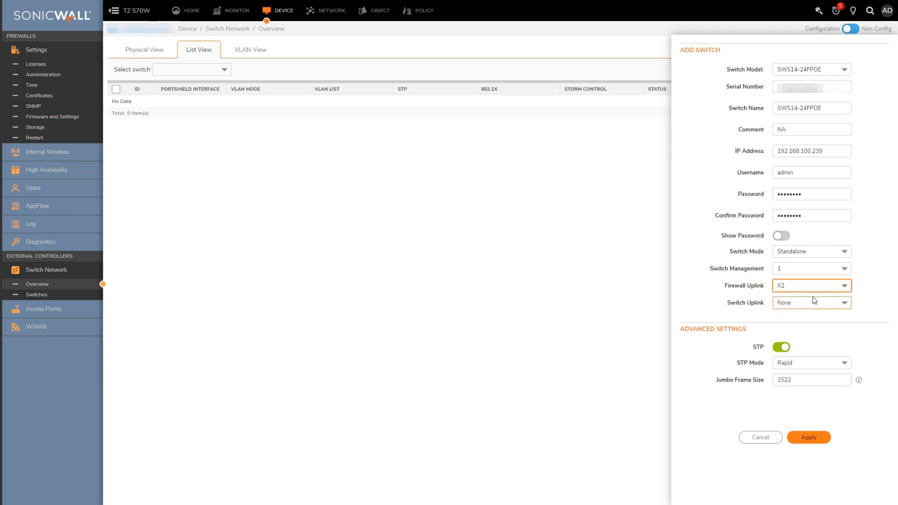
click(813, 304)
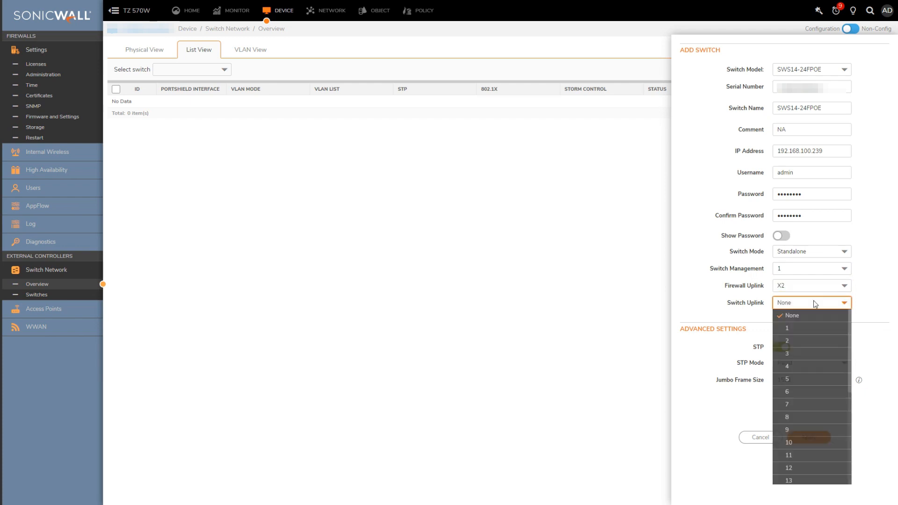
click(793, 344)
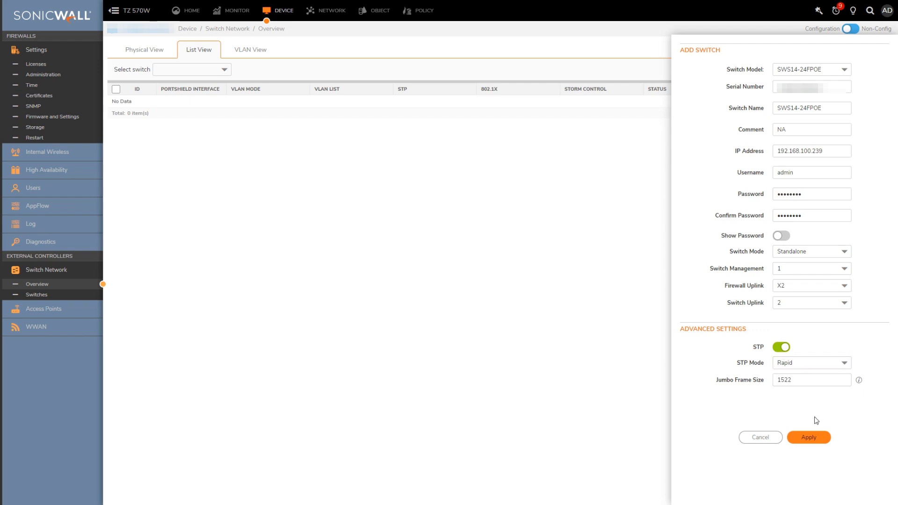
click(821, 442)
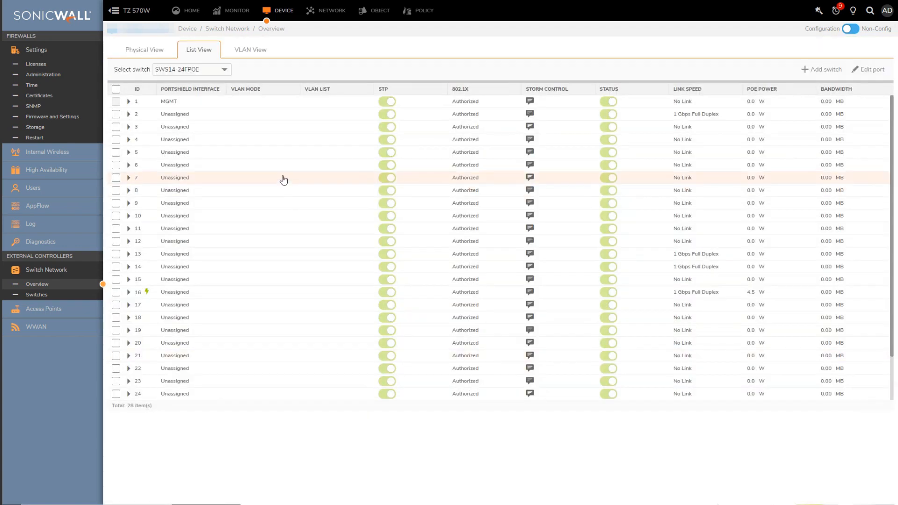
click(145, 51)
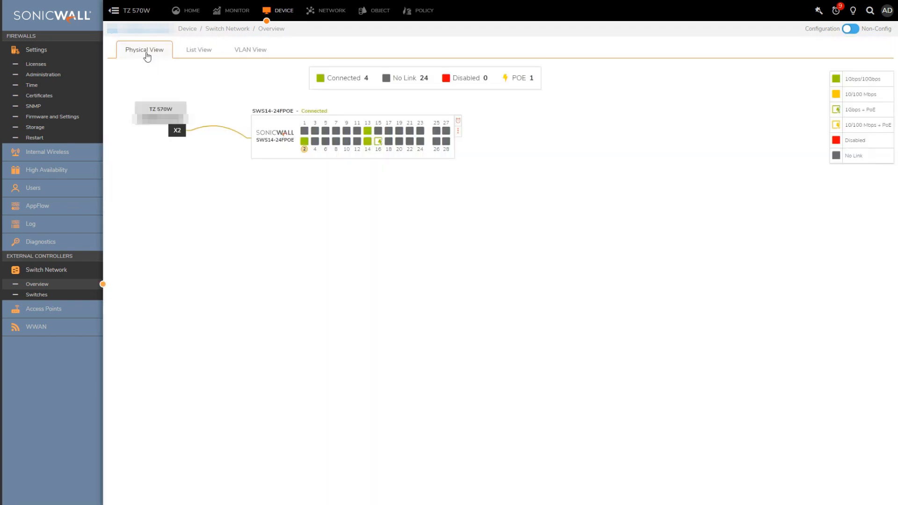